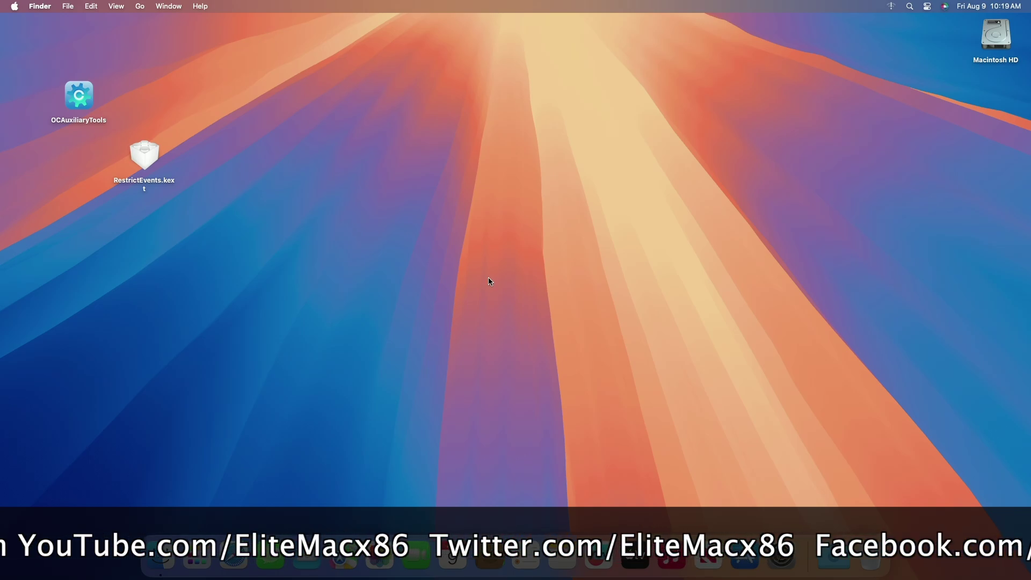
# Open System Settings and view this Mac's About details.
pyautogui.rightClick(499, 224)
pyautogui.click(523, 315)
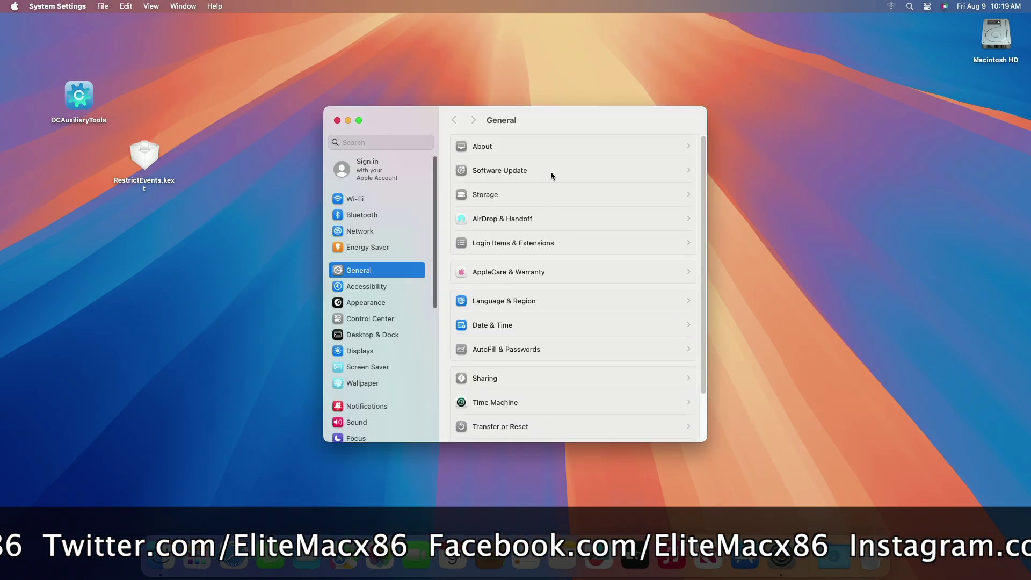
pyautogui.click(557, 147)
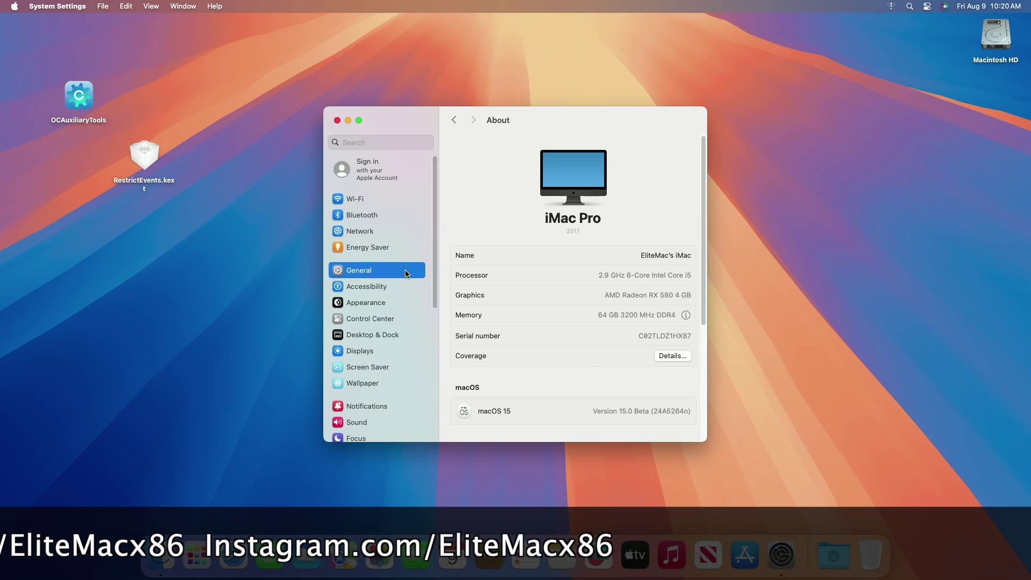
# In Software Update, keep Beta Updates on macOS Sequoia Developer Beta, then close System Settings.
pyautogui.click(453, 121)
pyautogui.click(498, 166)
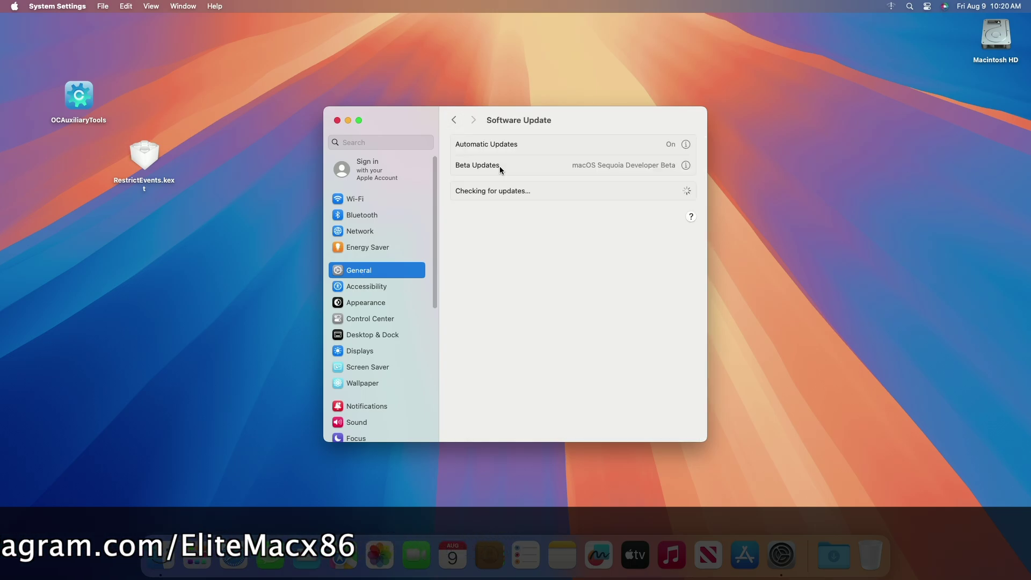
pyautogui.click(686, 166)
pyautogui.click(597, 221)
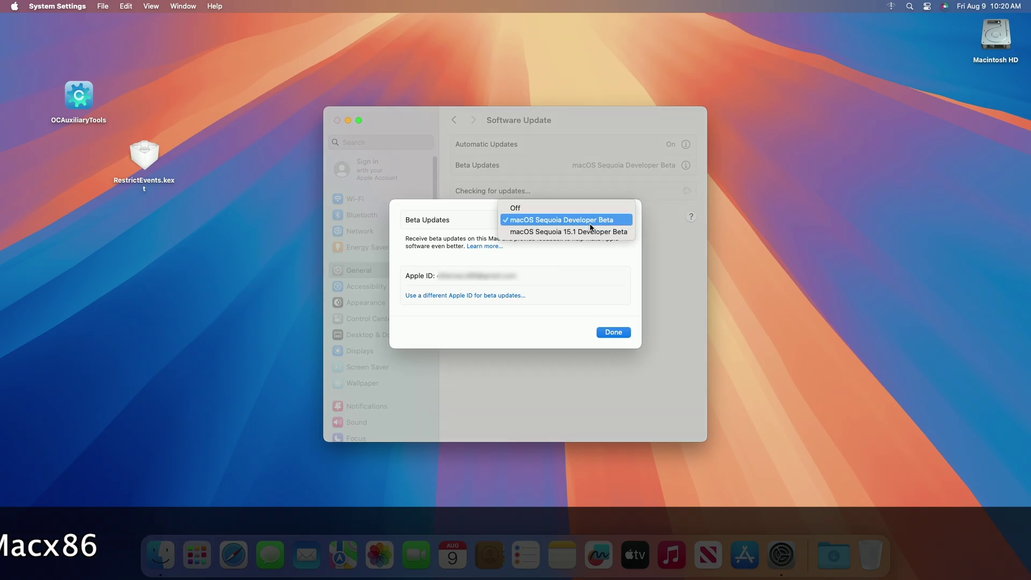
pyautogui.click(620, 334)
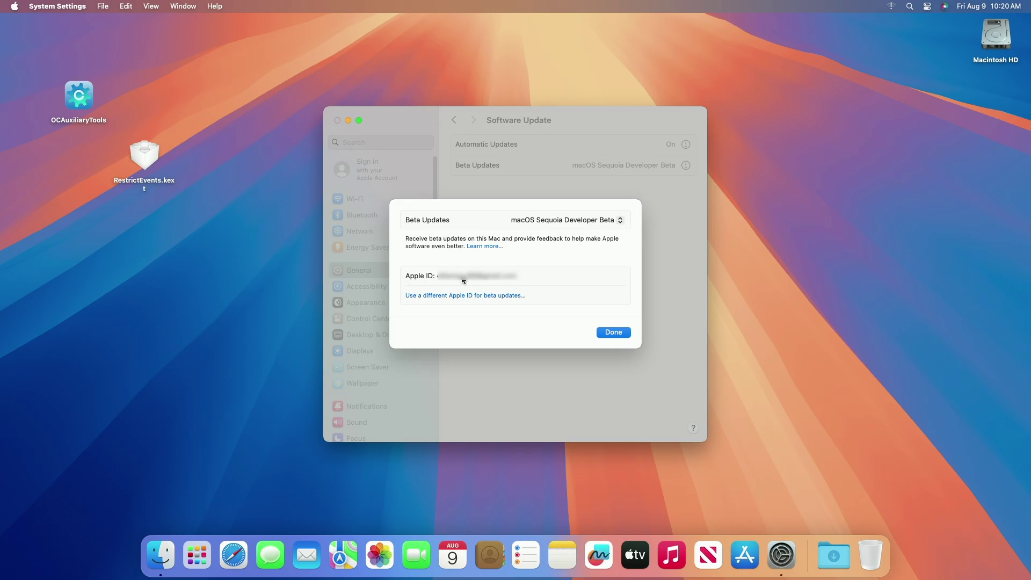
pyautogui.click(614, 332)
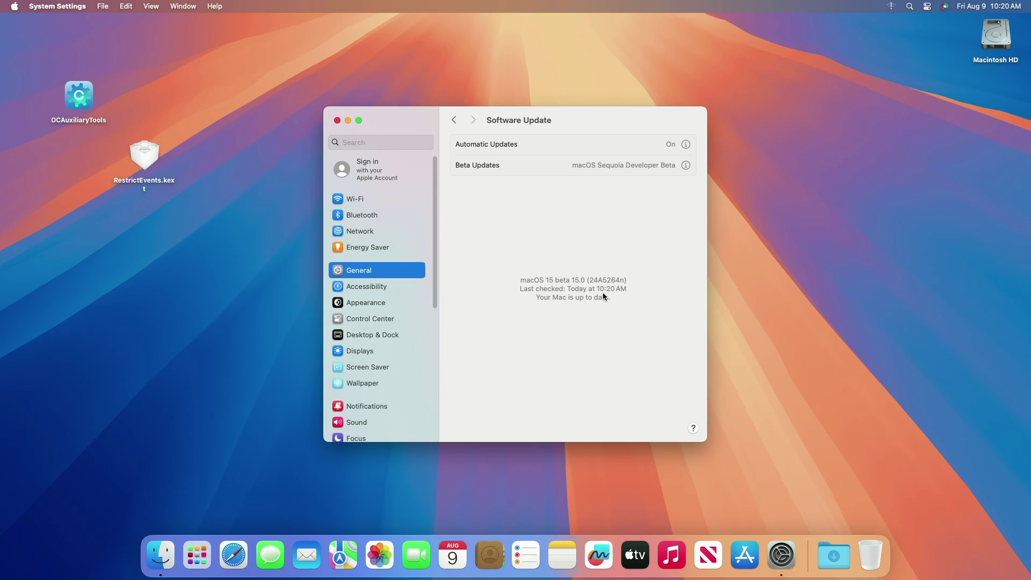
pyautogui.click(338, 121)
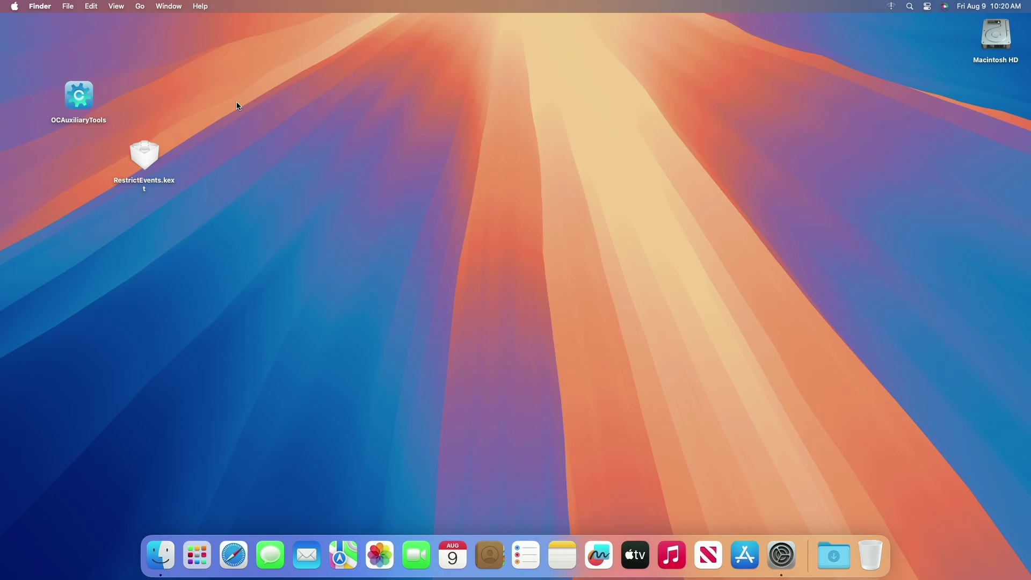
# Launch OCAuxiliaryTools and mount the disk0s1 EFI partition, authorising with the admin password.
pyautogui.rightClick(74, 95)
pyautogui.click(86, 104)
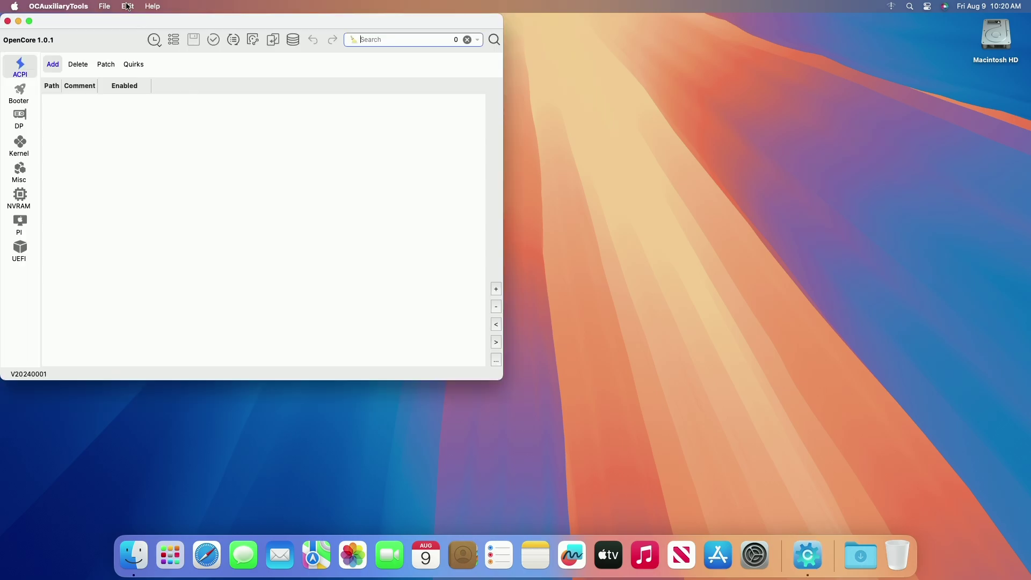
pyautogui.click(128, 6)
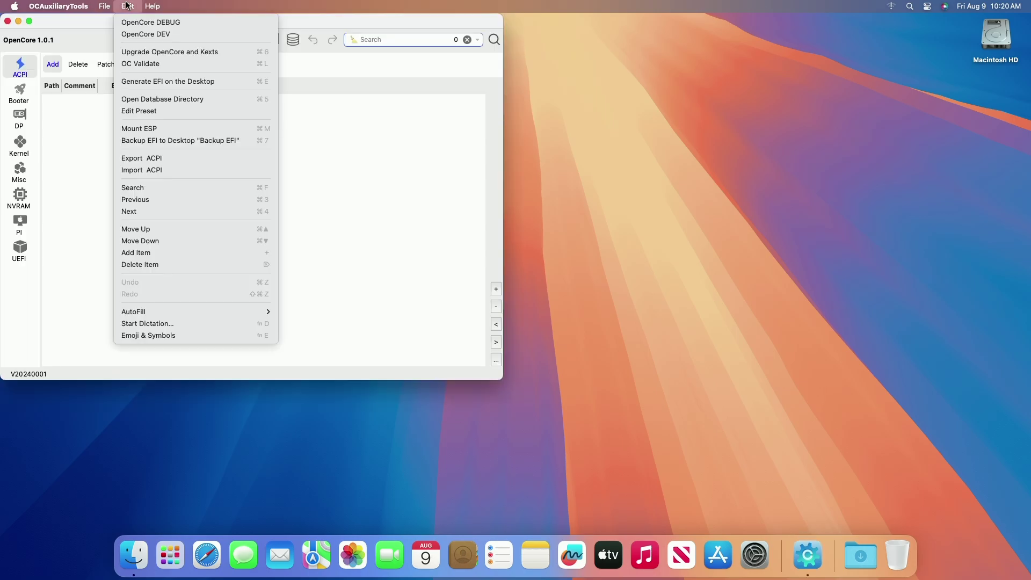
pyautogui.click(154, 129)
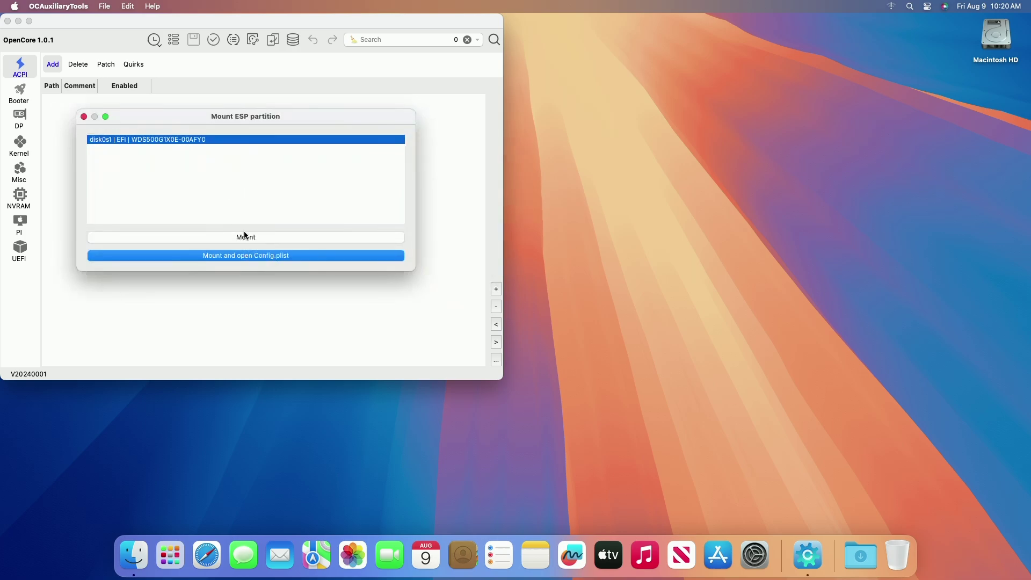
pyautogui.click(249, 239)
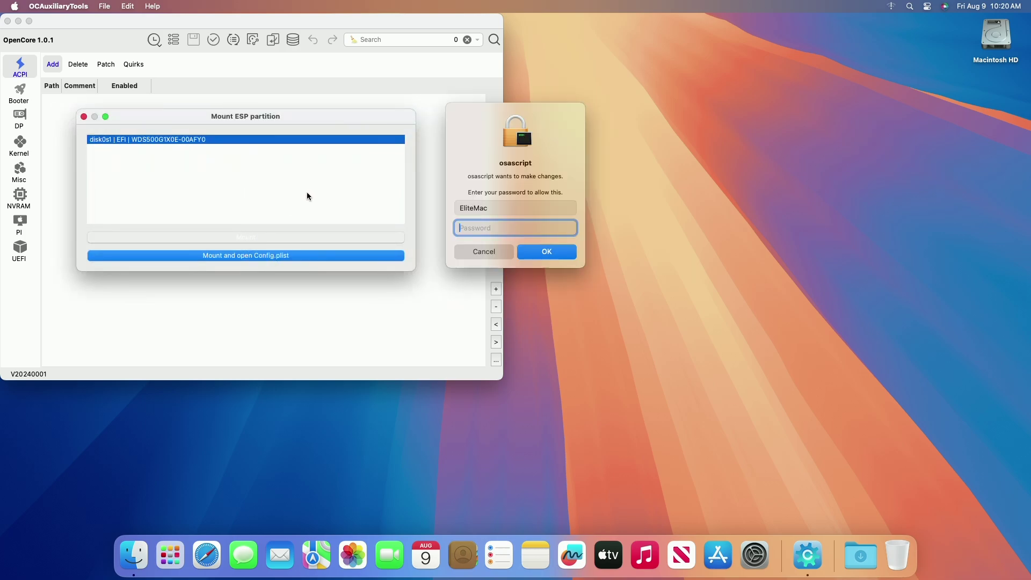
pyautogui.write('****')
pyautogui.press('Return')
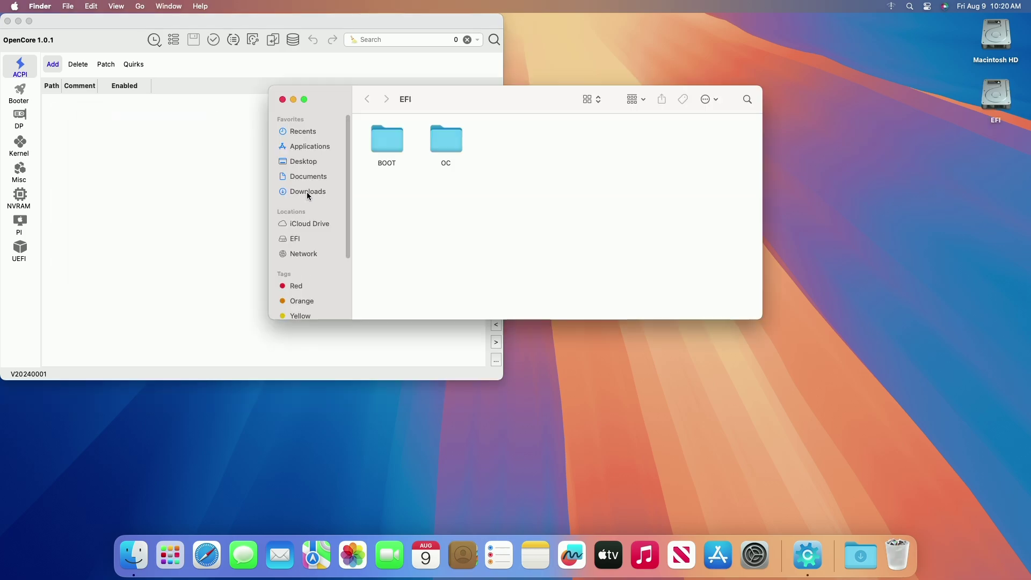
# Copy RestrictEvents.kext from the desktop into EFI/OC/Kexts, then return to the OC folder.
pyautogui.click(444, 143)
pyautogui.doubleClick(444, 143)
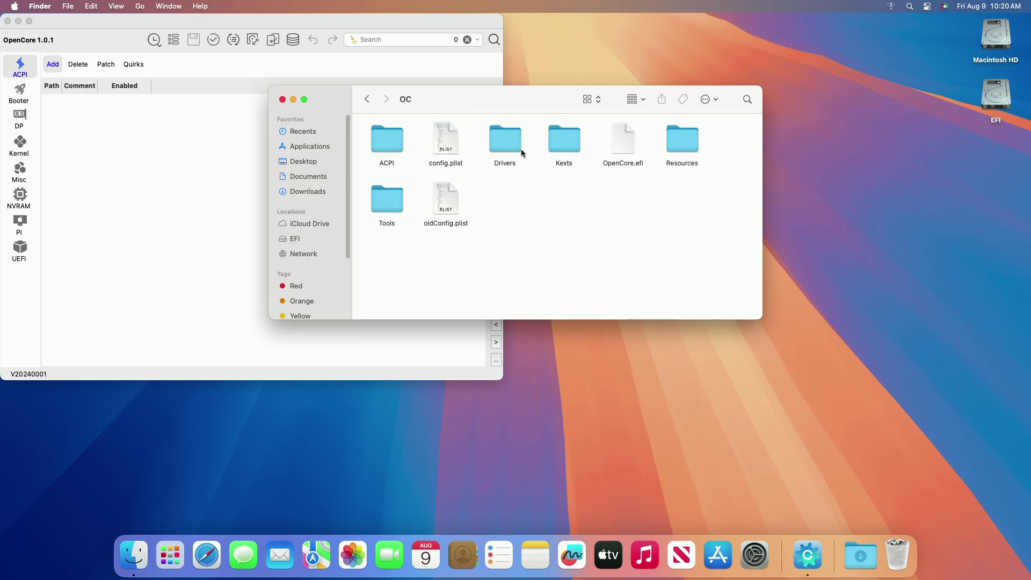
pyautogui.doubleClick(557, 139)
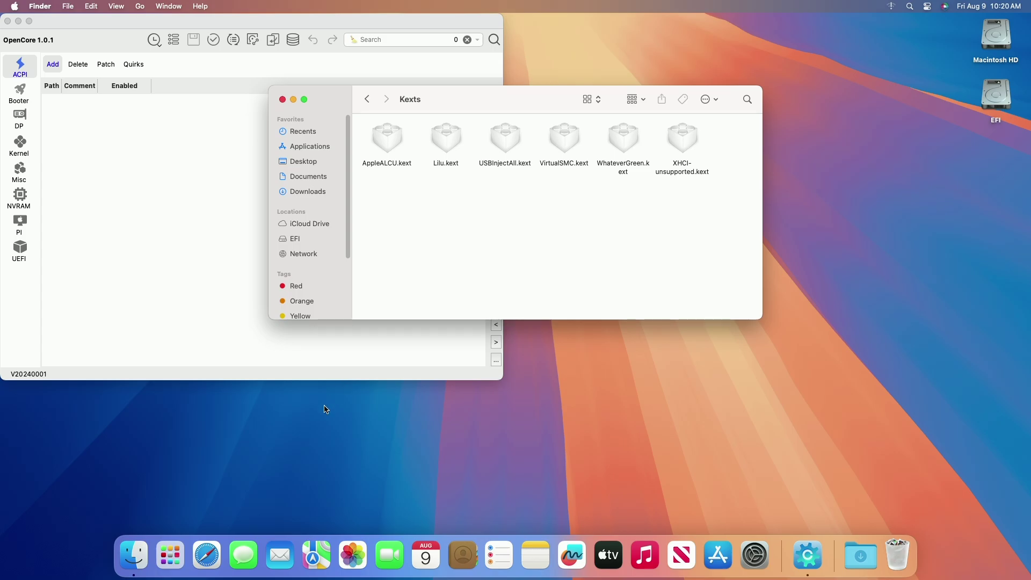
pyautogui.press('F11')
pyautogui.click(141, 160)
pyautogui.rightClick(141, 161)
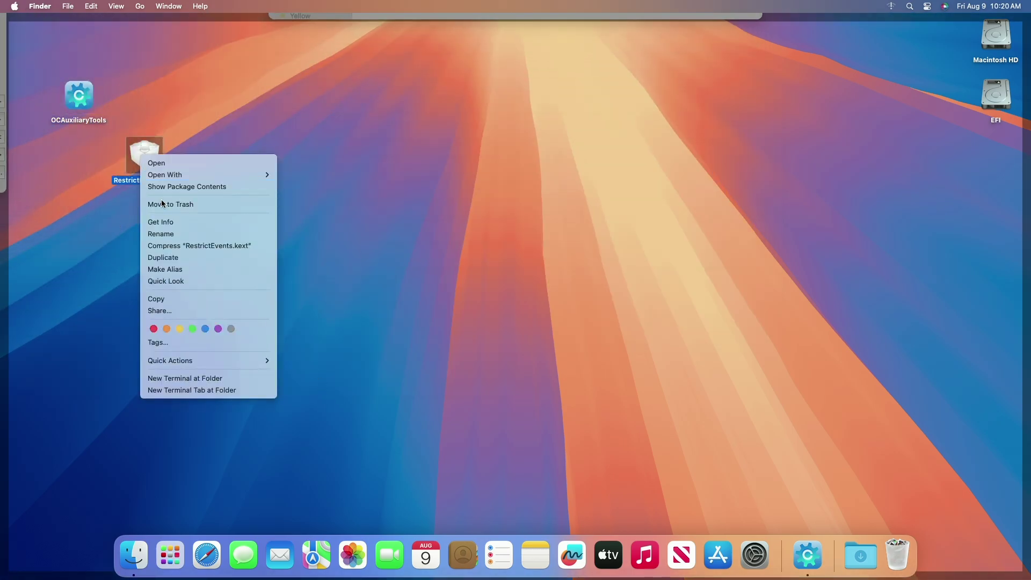
pyautogui.click(200, 298)
pyautogui.press('F11')
pyautogui.rightClick(487, 215)
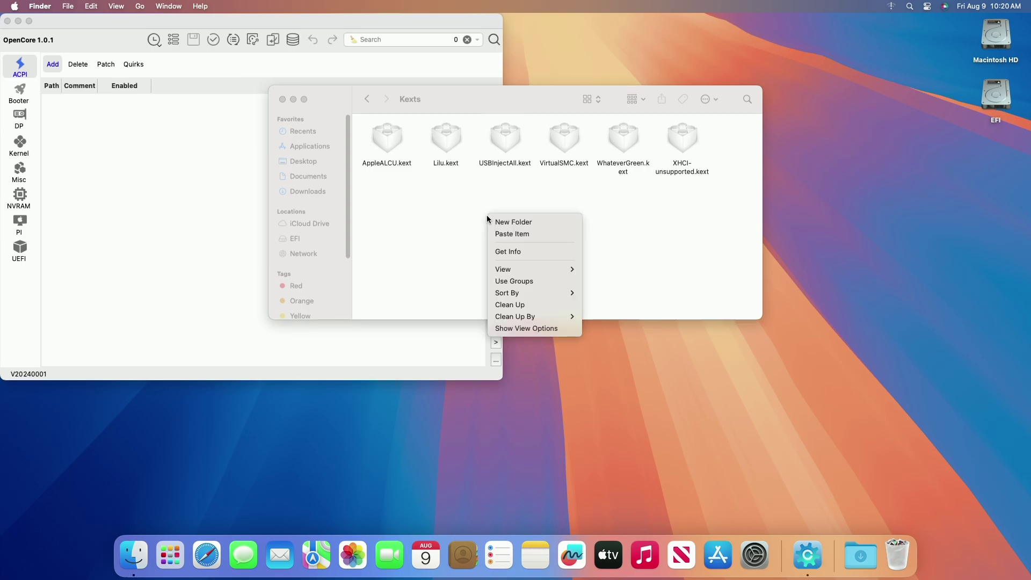
pyautogui.click(524, 235)
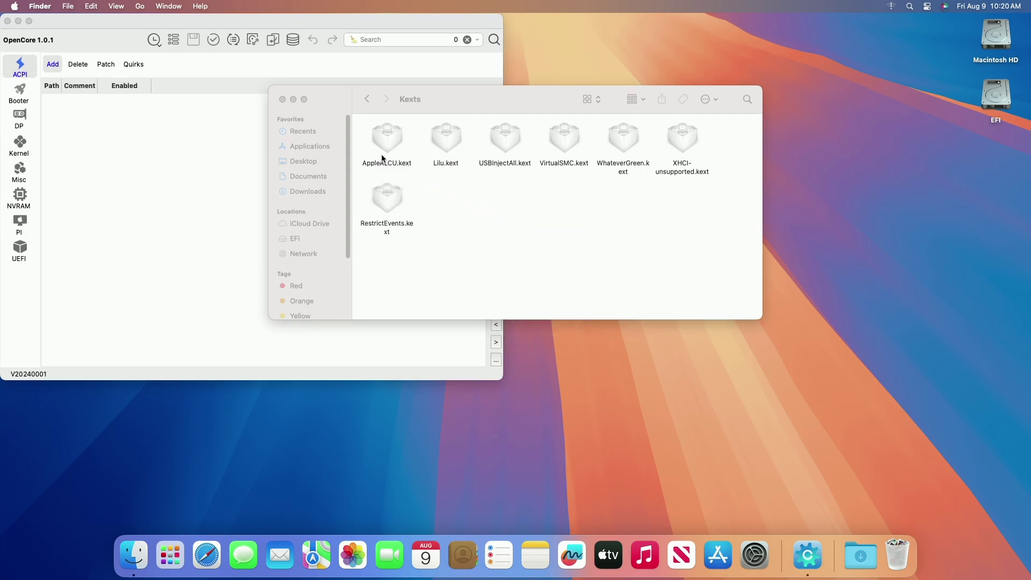
pyautogui.click(367, 99)
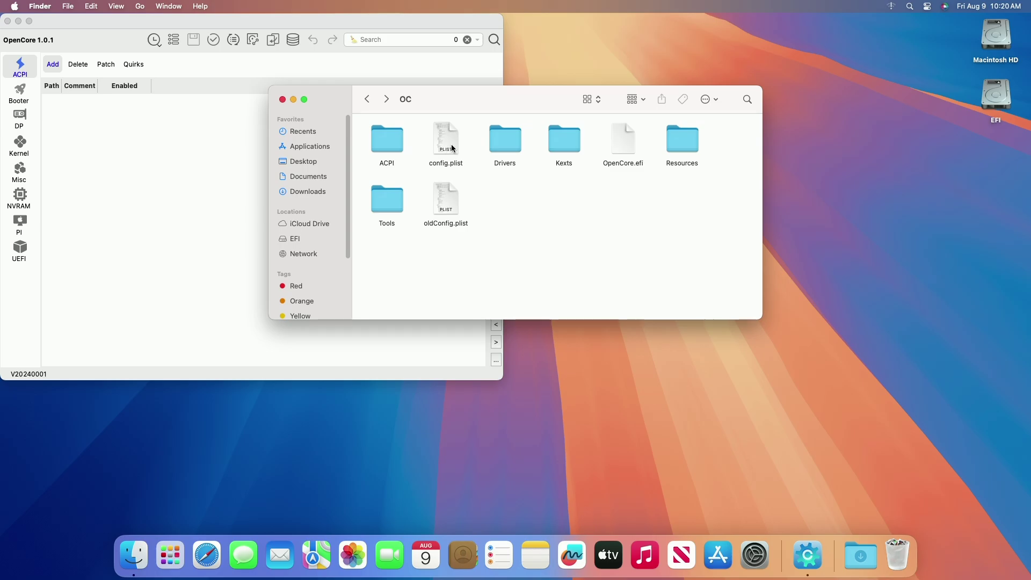
# Open OC/config.plist and add RestrictEvents.kext from OC/Kexts to the Kernel entries.
pyautogui.doubleClick(446, 141)
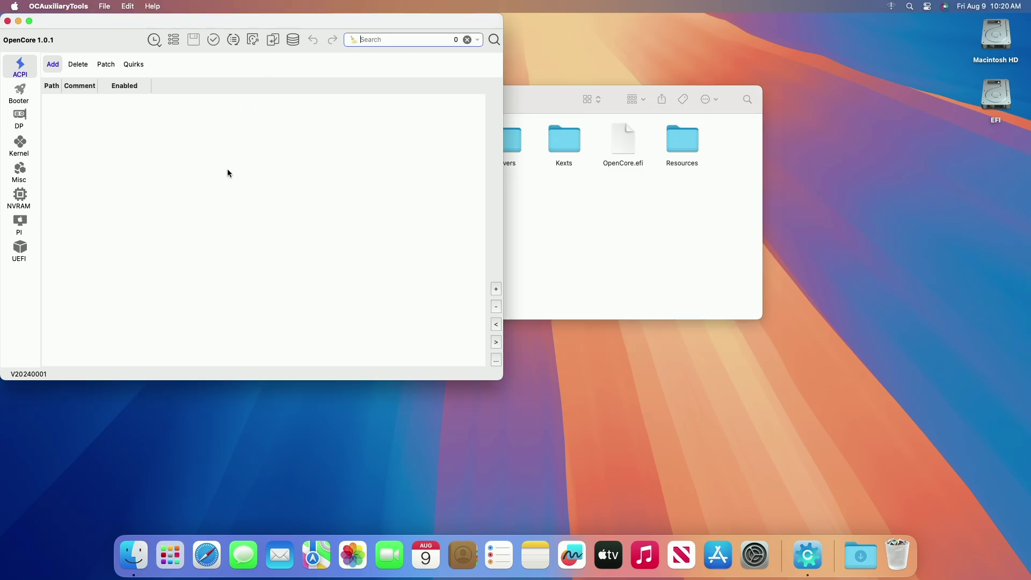
pyautogui.click(29, 158)
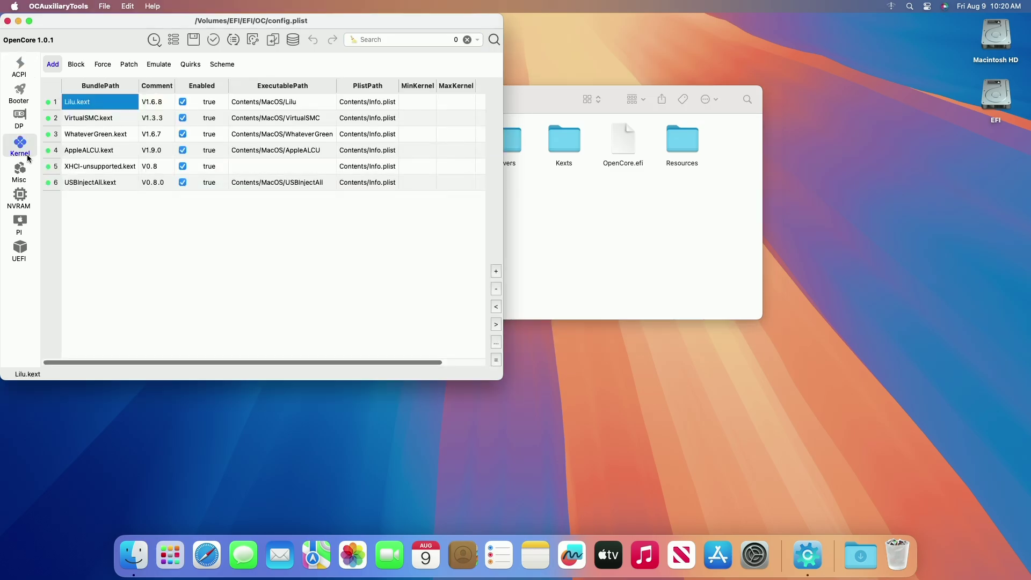
pyautogui.click(496, 273)
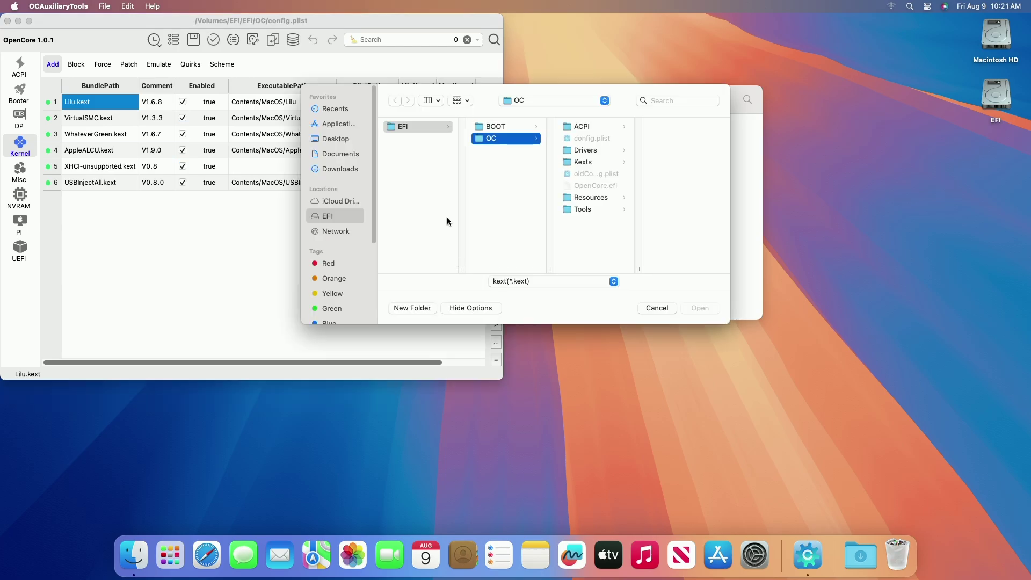
pyautogui.click(582, 161)
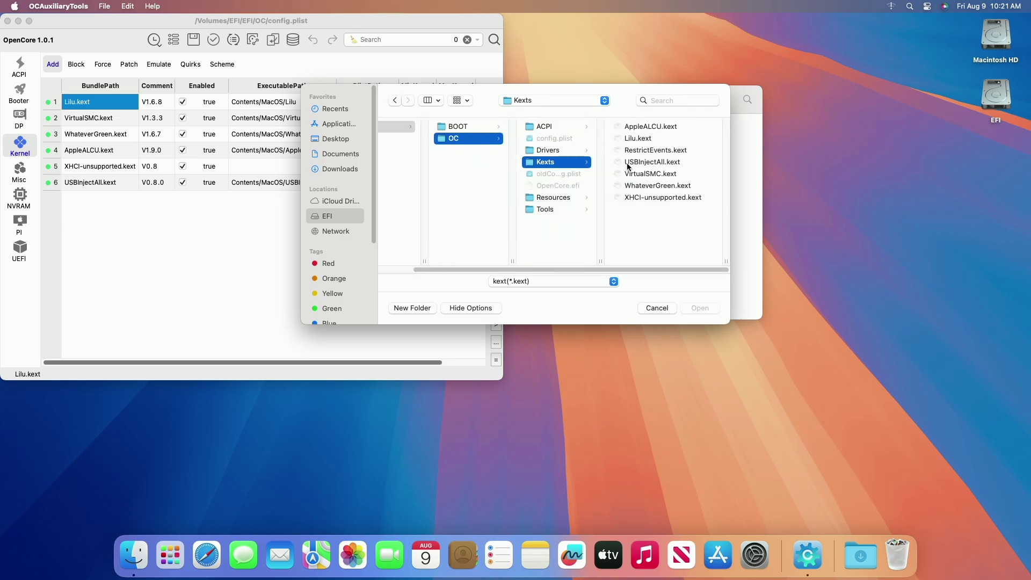
pyautogui.click(648, 152)
pyautogui.click(696, 309)
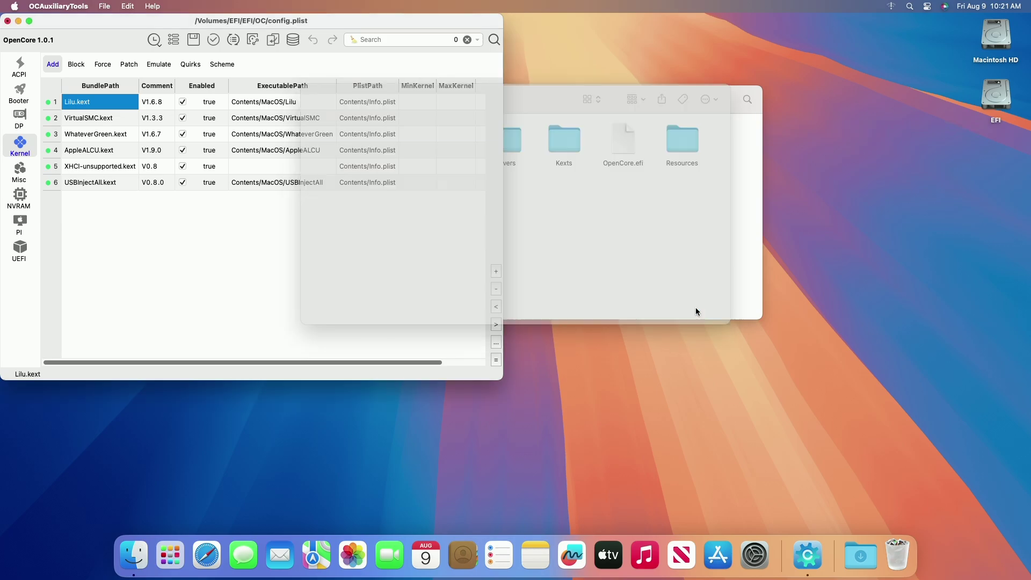
# Extend NVRAM boot-args to '-v keepsyms -revbeta revpatch=sbvmm', then close config.plist.
pyautogui.click(19, 202)
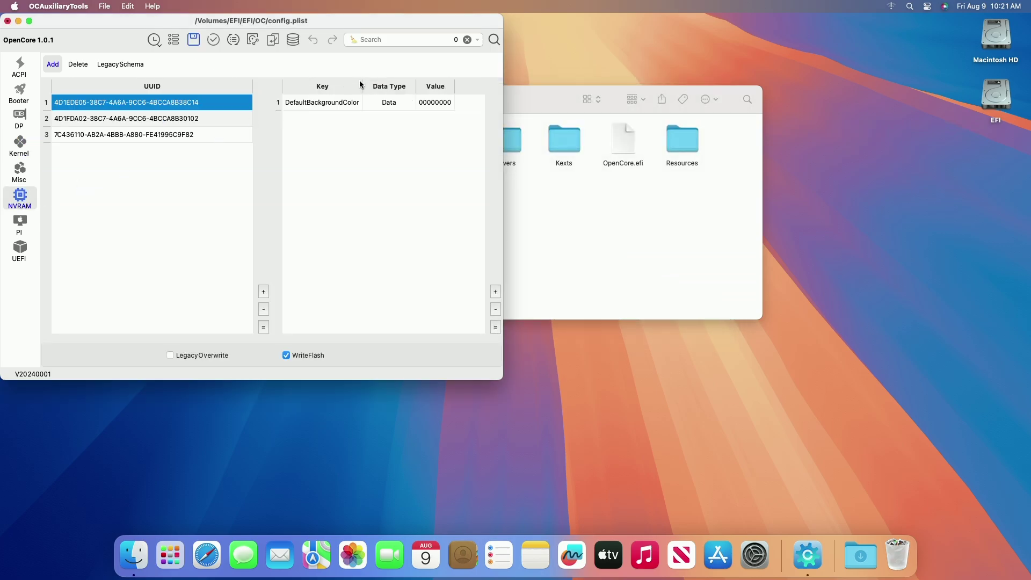
pyautogui.click(187, 132)
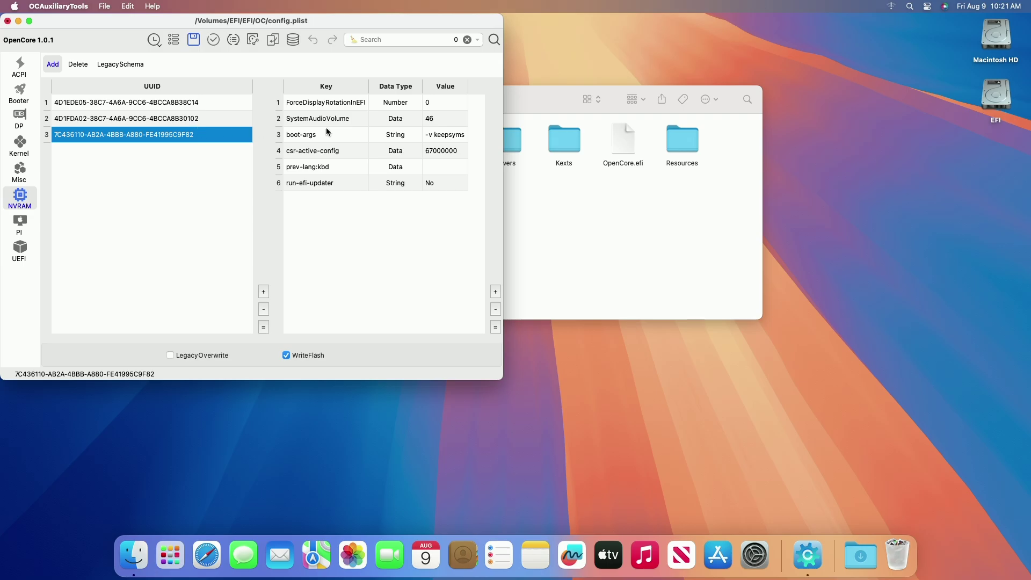
pyautogui.doubleClick(462, 135)
pyautogui.write('revpatch')
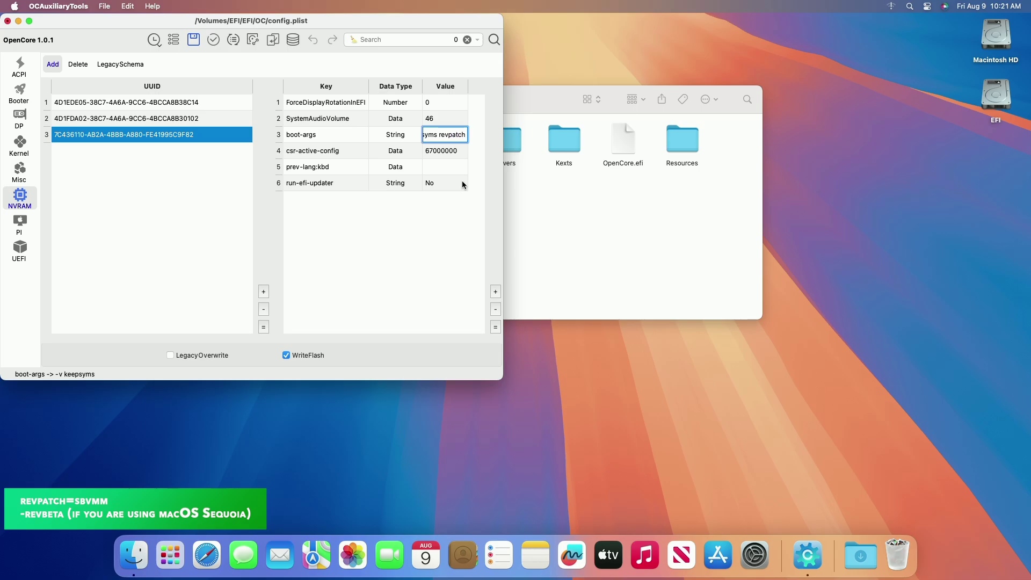
pyautogui.write('=sbvmm')
pyautogui.press('Return')
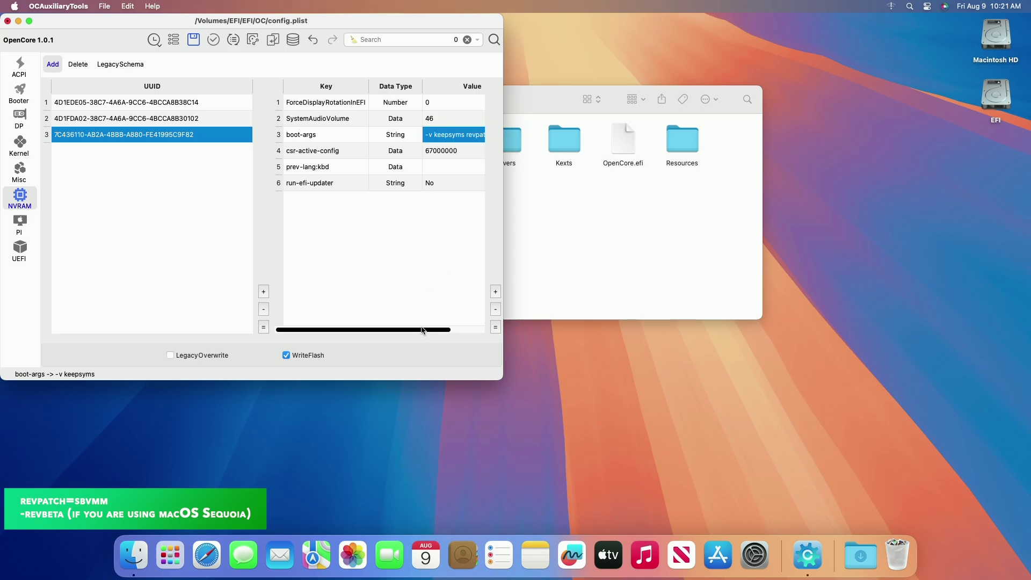
pyautogui.moveTo(423, 329); pyautogui.dragTo(490, 328)
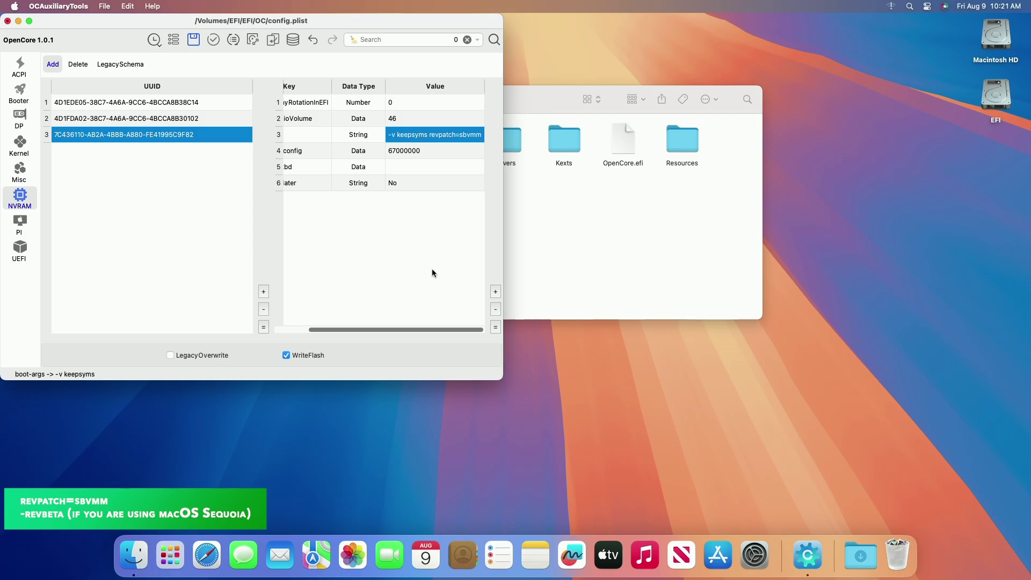
pyautogui.write('-re')
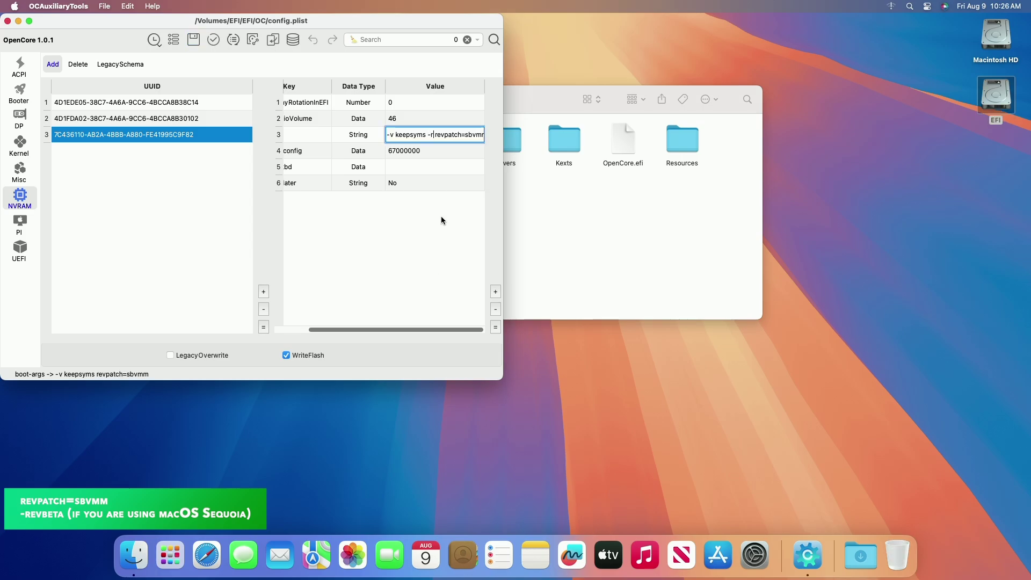
pyautogui.write('vbeta')
pyautogui.press('Return')
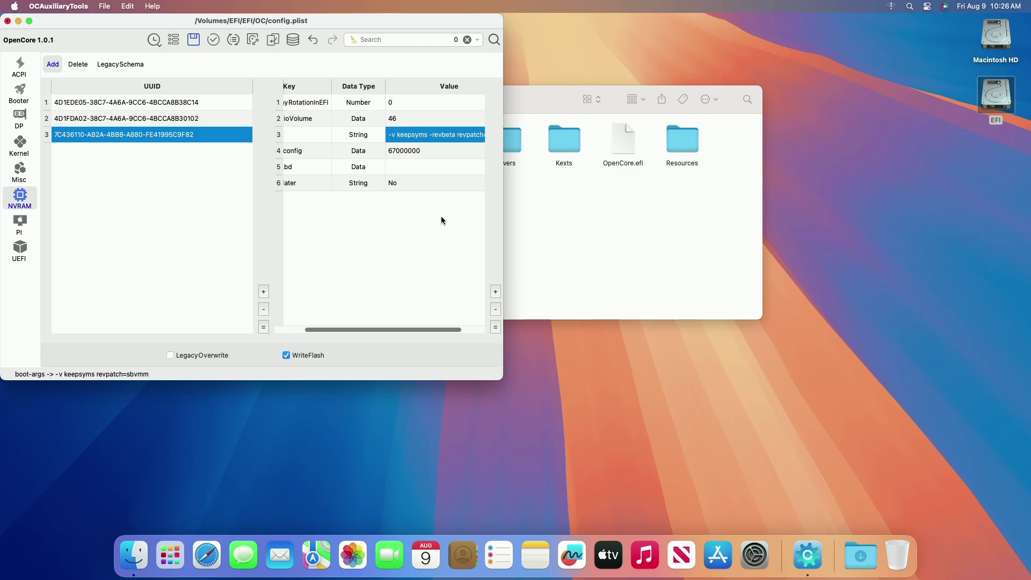
pyautogui.click(8, 22)
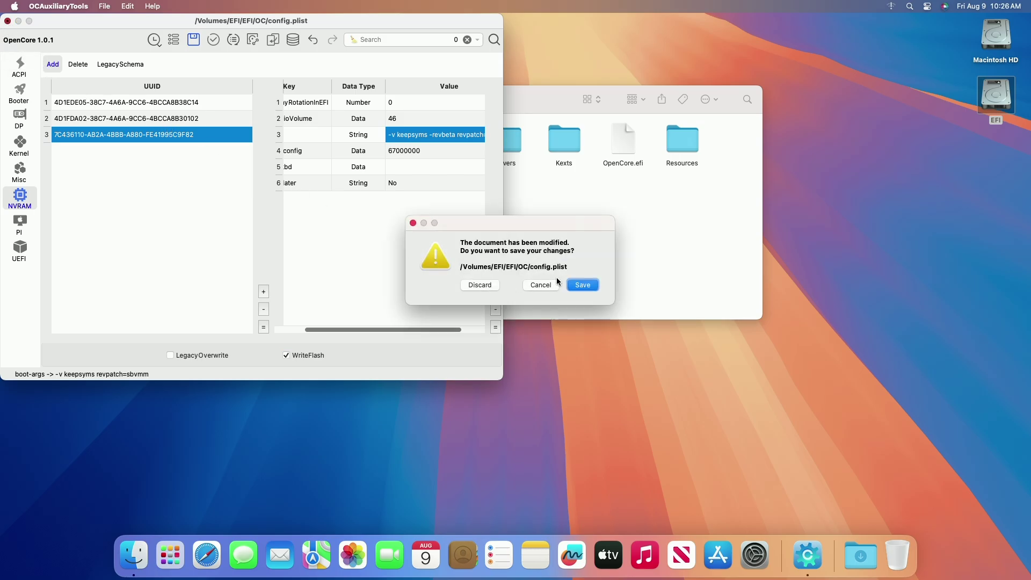
# Save config.plist, close the OC folder window and eject the EFI partition.
pyautogui.click(584, 285)
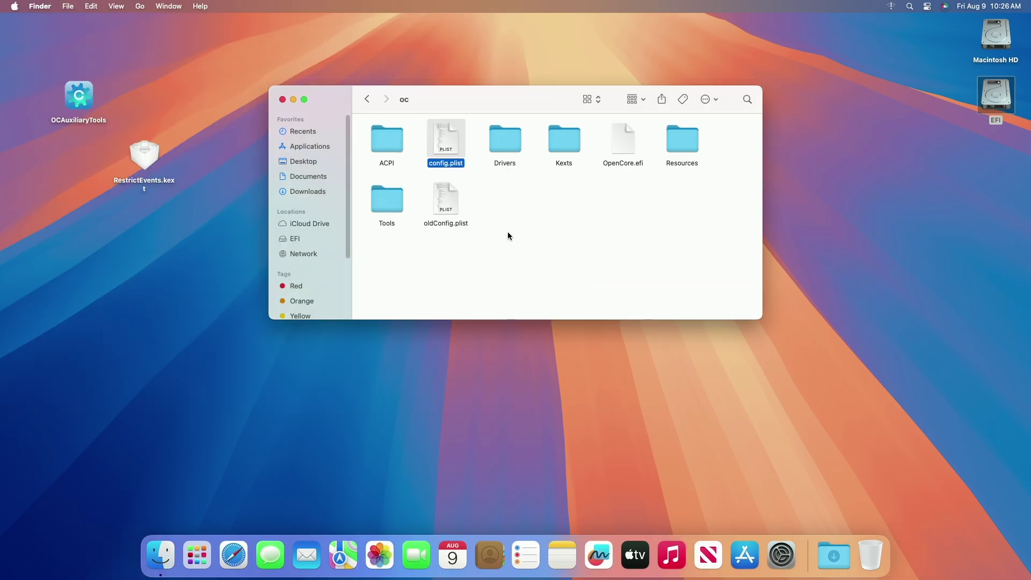
pyautogui.click(283, 101)
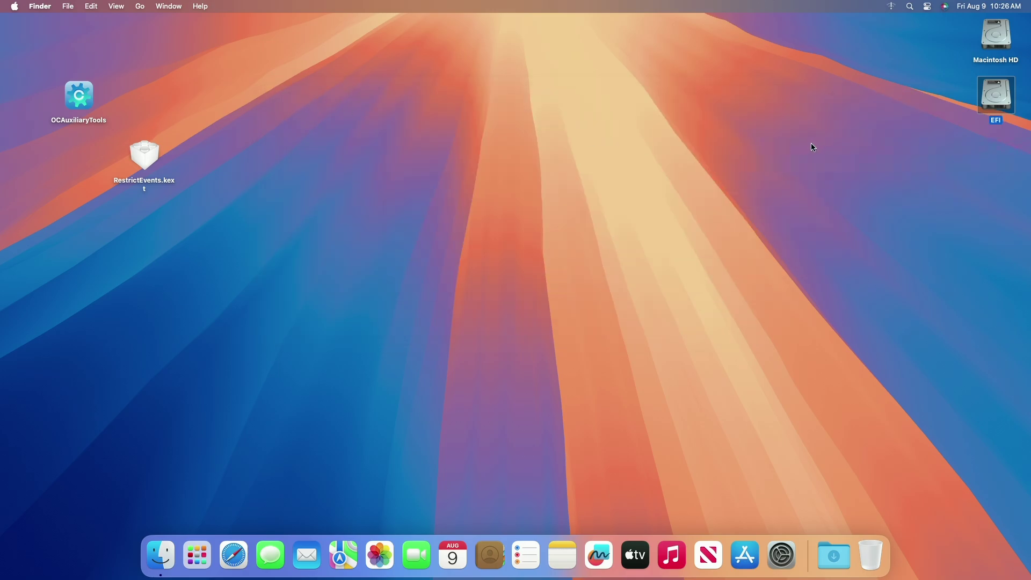
pyautogui.rightClick(993, 100)
pyautogui.click(952, 119)
# Restart the Mac from the Apple menu and confirm.
pyautogui.click(3, 4)
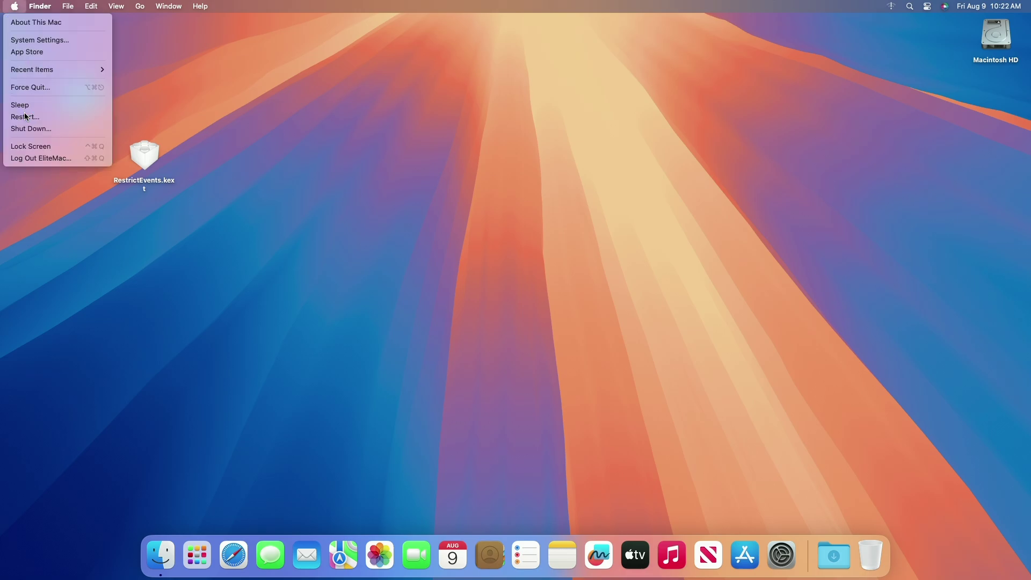
pyautogui.click(27, 113)
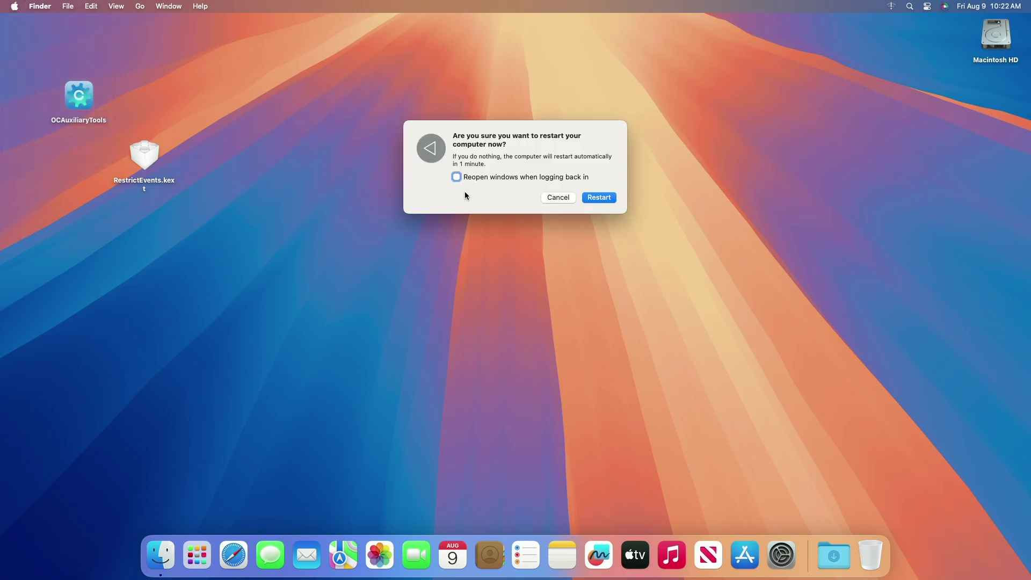
pyautogui.click(591, 200)
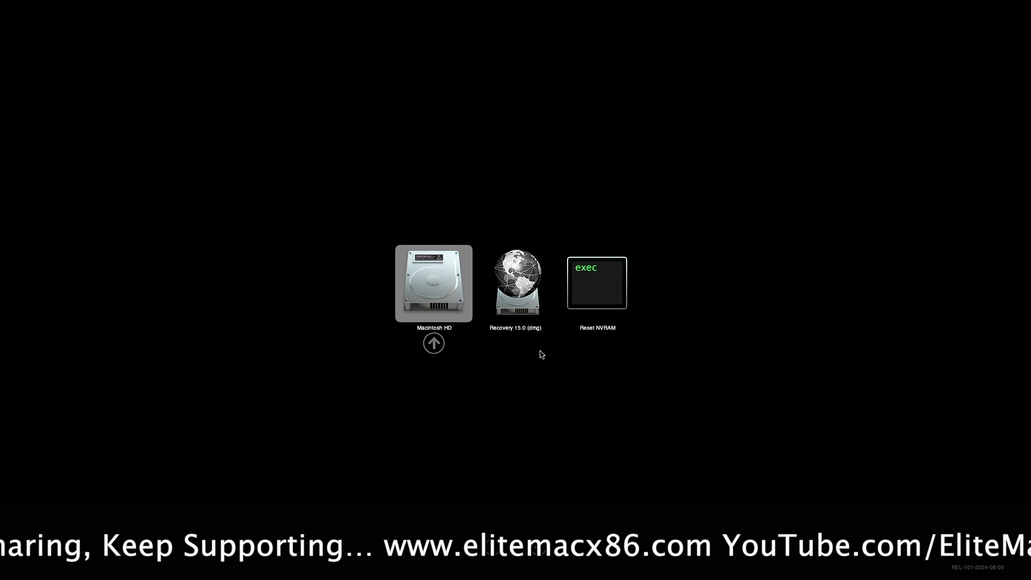
# Boot Macintosh HD from the OpenCore picker and log in with the user password.
pyautogui.press('Return')
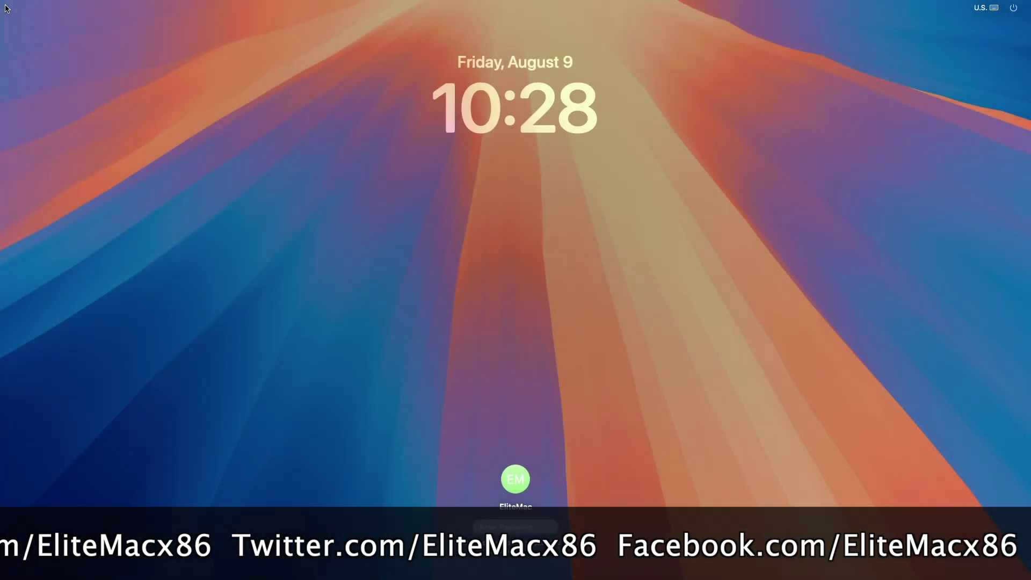
pyautogui.write('****')
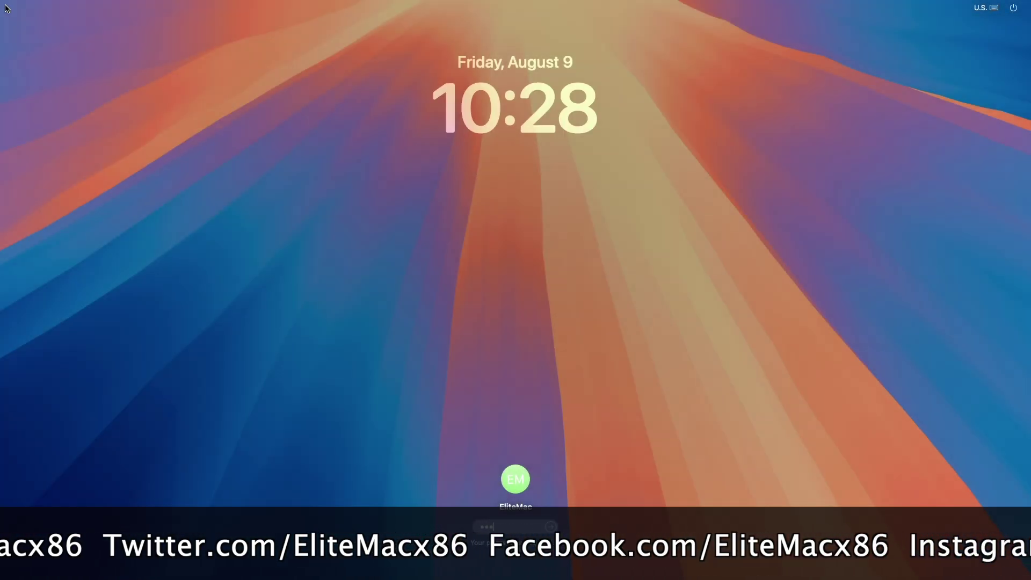
pyautogui.press('Return')
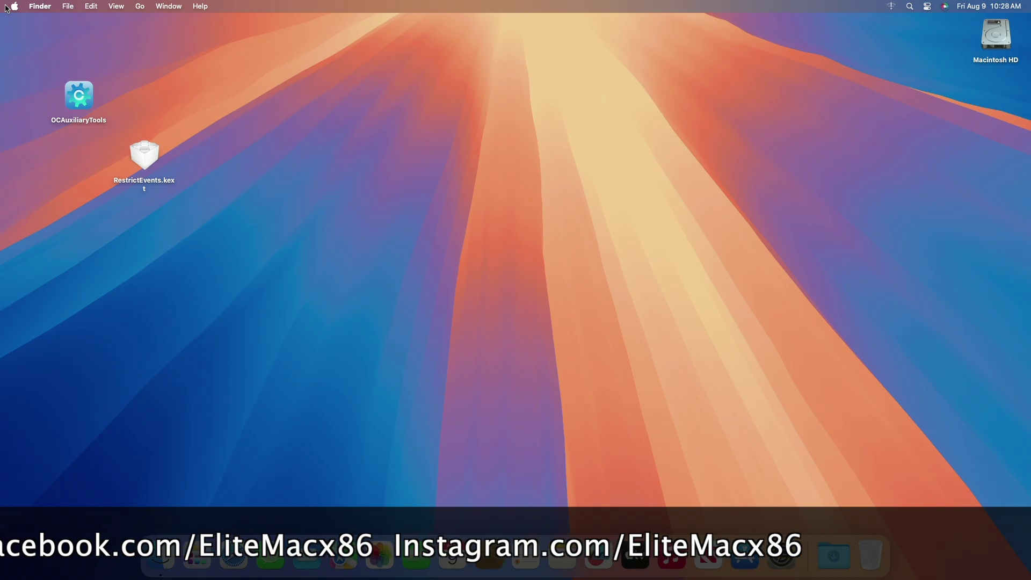
# Open System Settings' Software Update page to check for the macOS Sequoia 15 Beta 5 update.
pyautogui.click(785, 557)
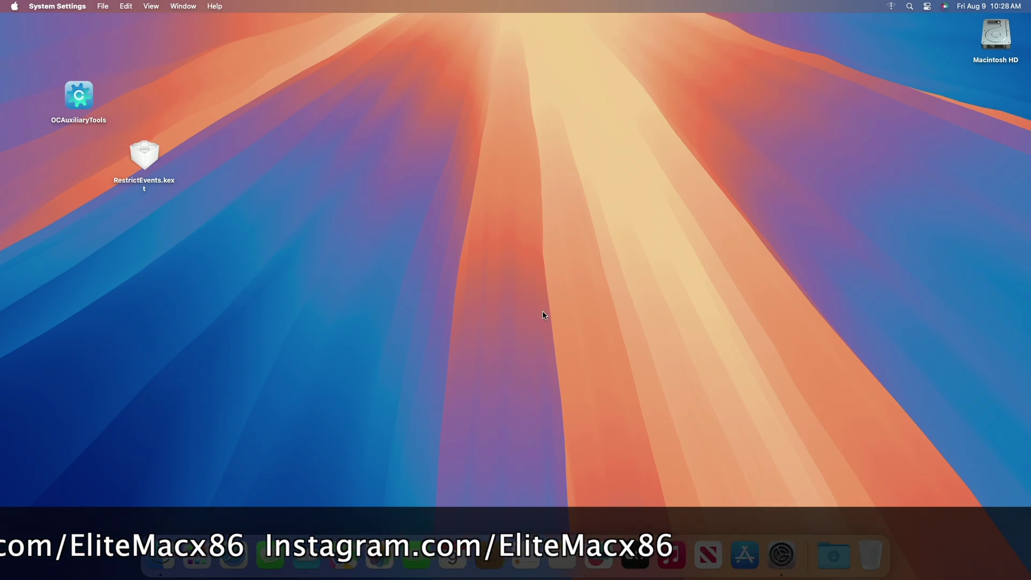
pyautogui.click(511, 172)
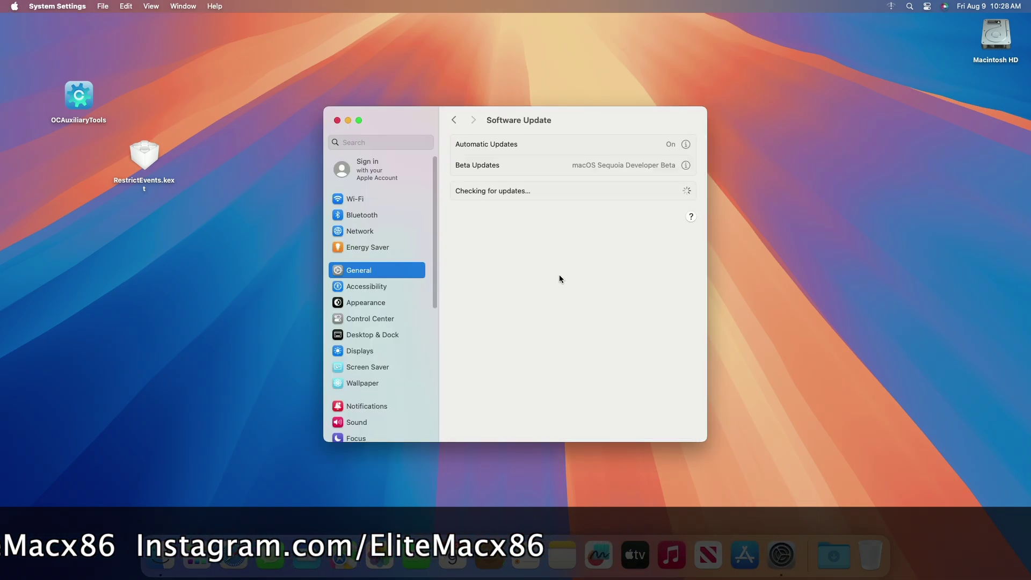